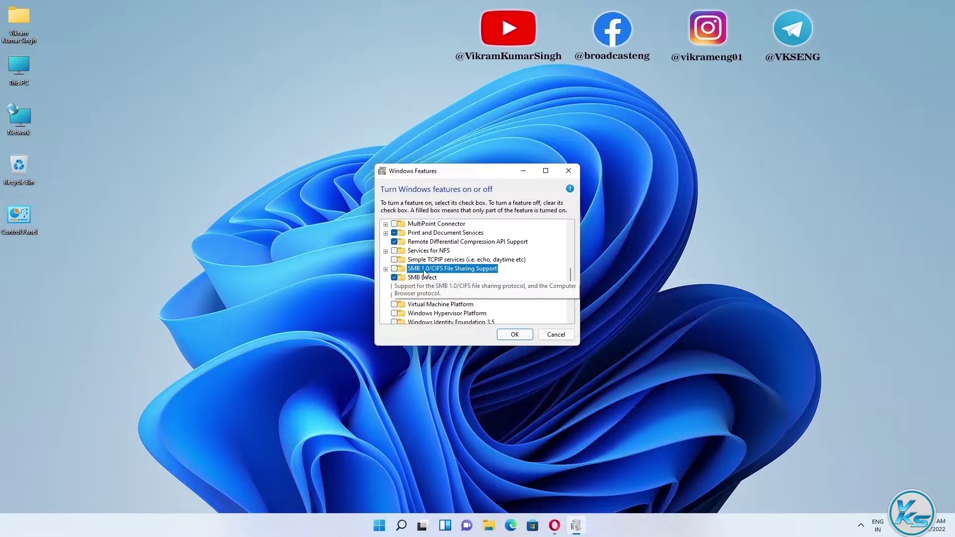
Enable the SMB 1.0/CIFS Client feature under SMB 1.0/CIFS File Sharing Support and restart the PC to finish installing it.
click(386, 270)
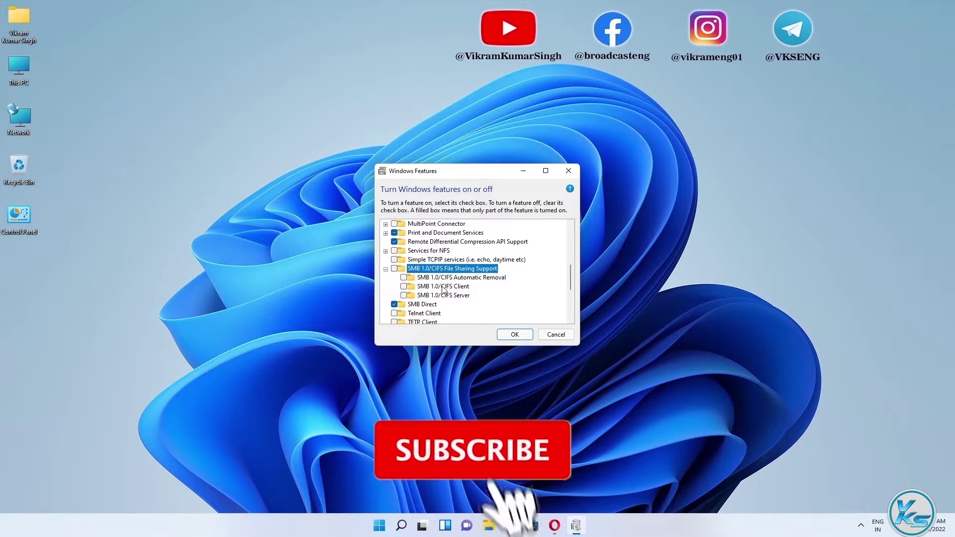
click(404, 287)
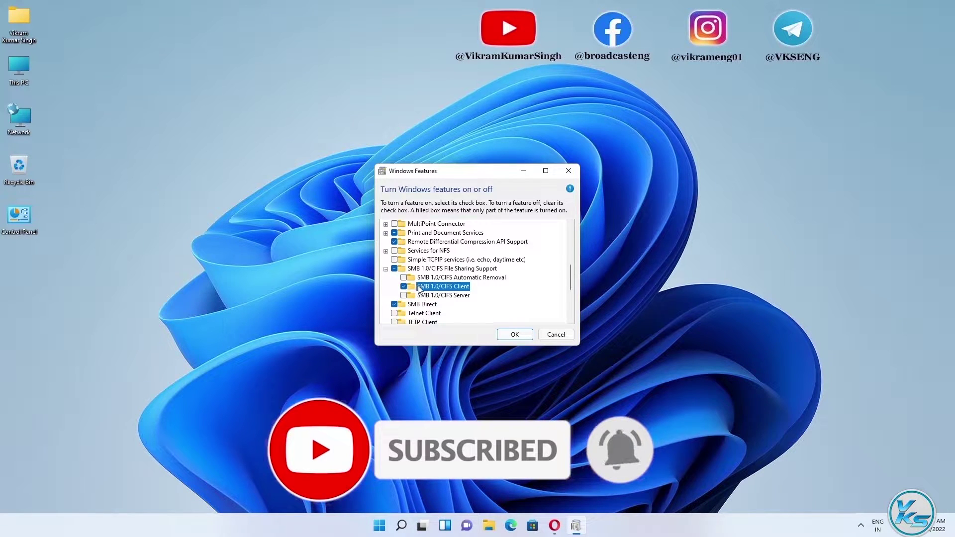
click(511, 335)
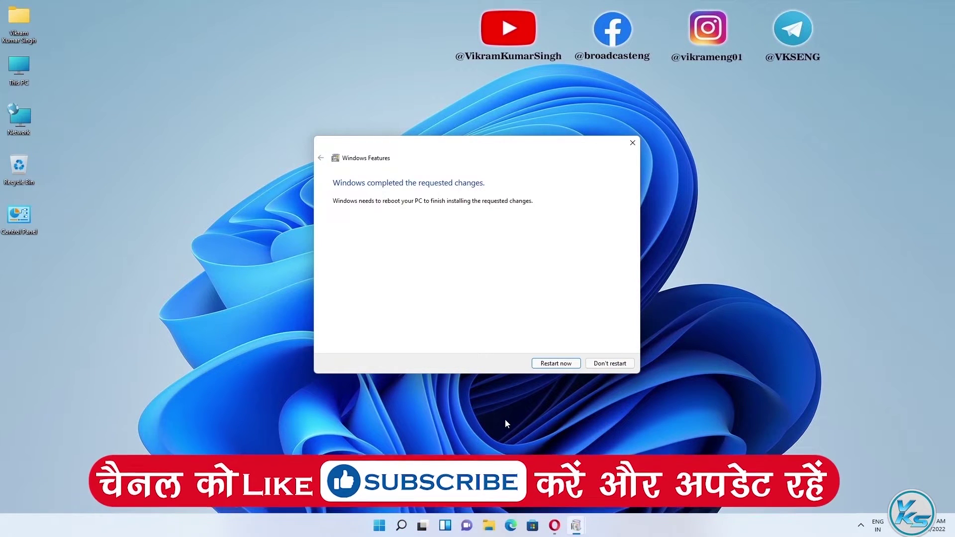
click(551, 364)
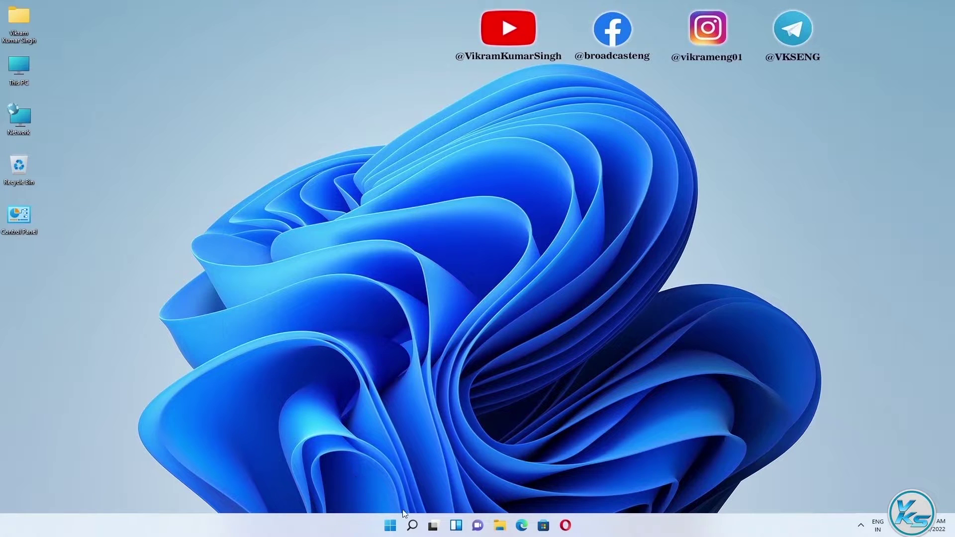
Find and open Control Panel, with its items viewed by Category.
click(412, 519)
text(c)
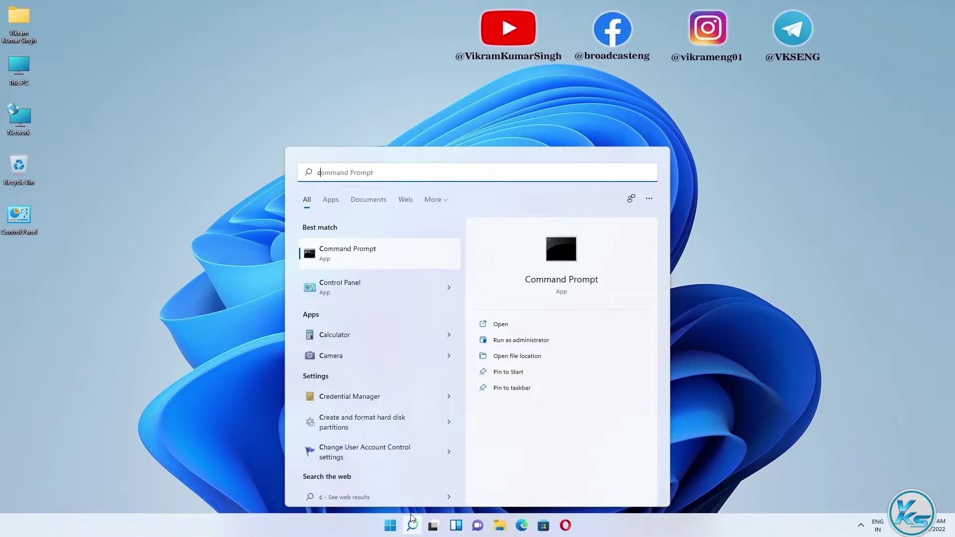
text(o)
click(364, 287)
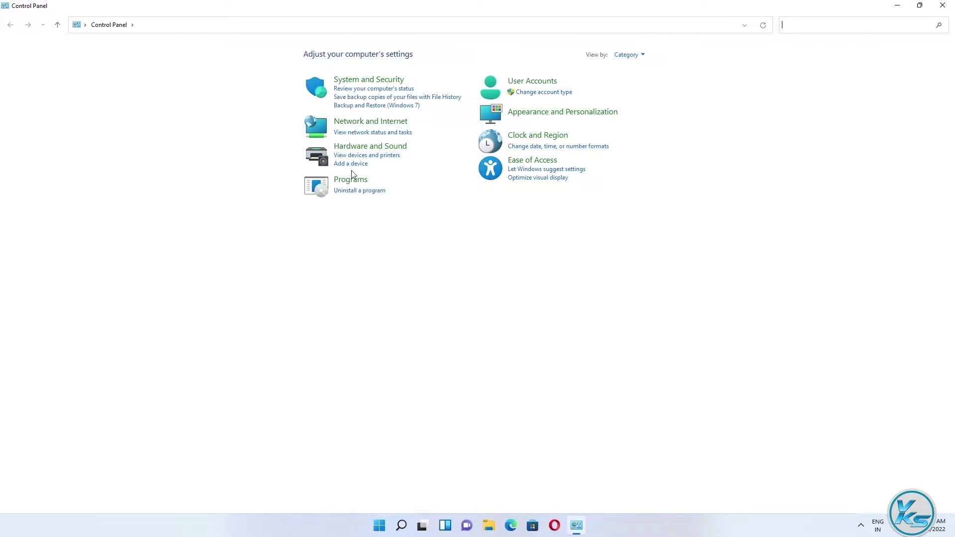
click(631, 54)
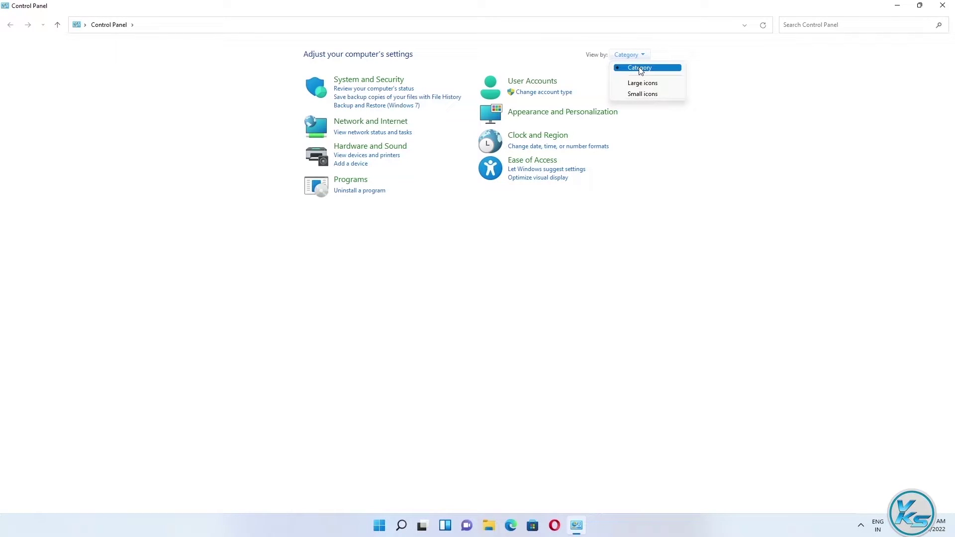
click(640, 70)
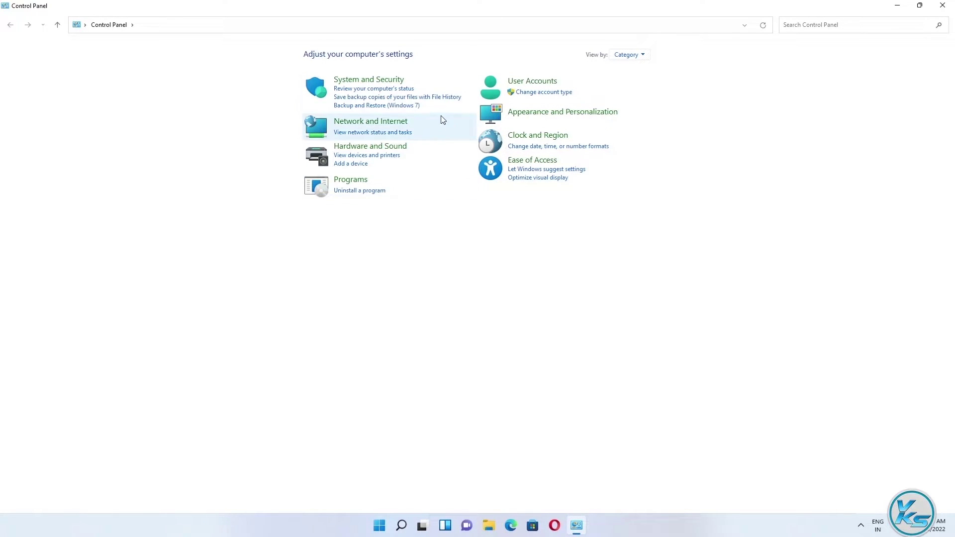
Go to the advanced sharing settings of the Network and Sharing Center.
click(367, 124)
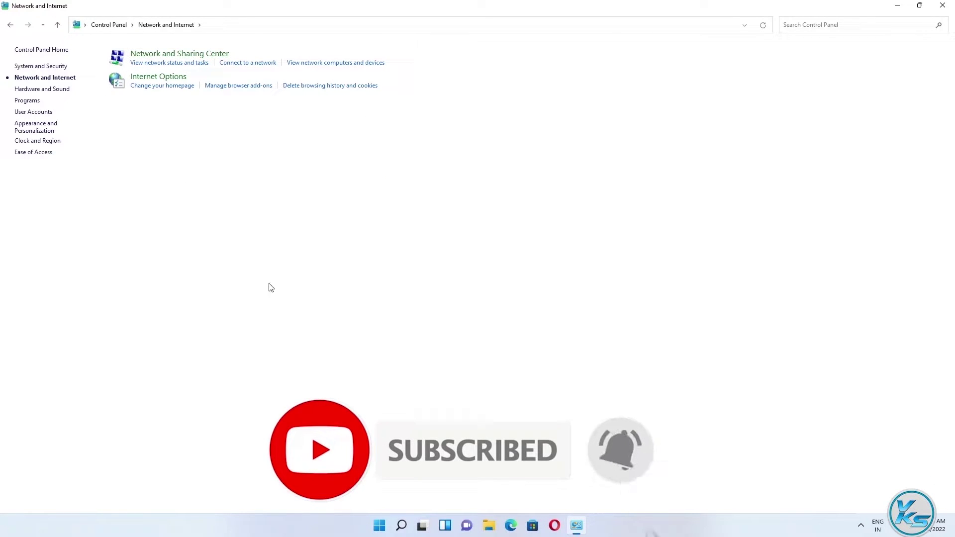
click(168, 57)
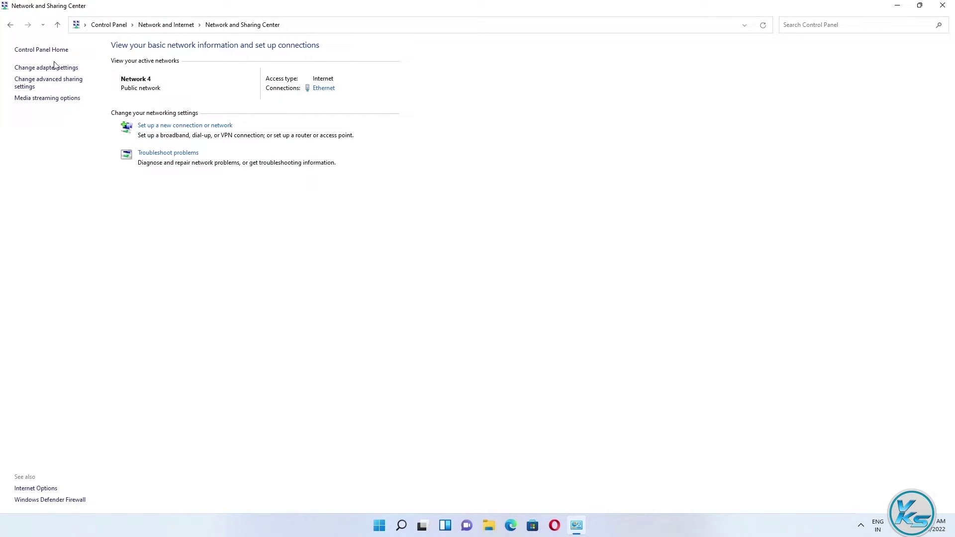
click(34, 85)
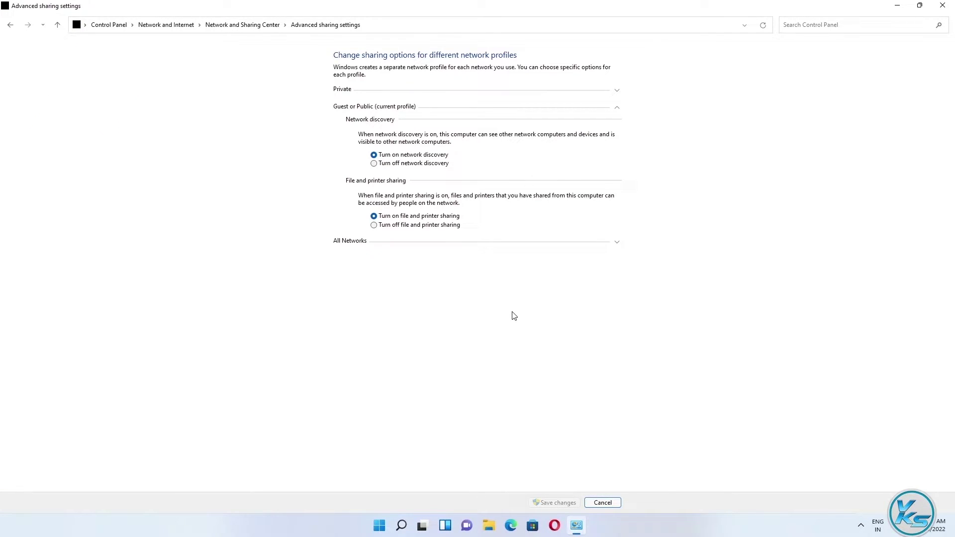
Check the sharing options of the Private, Guest or Public and All Networks profiles, and close the settings window.
click(617, 108)
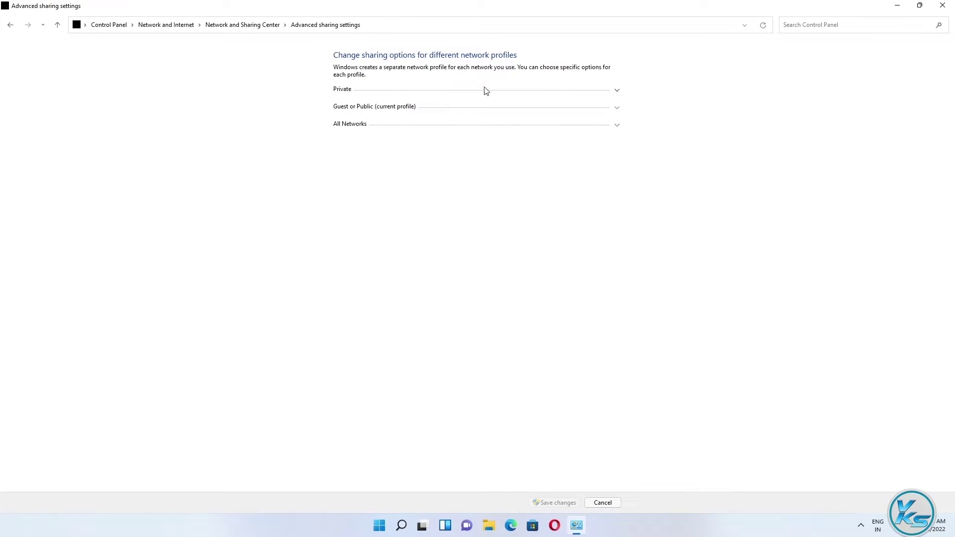
click(617, 91)
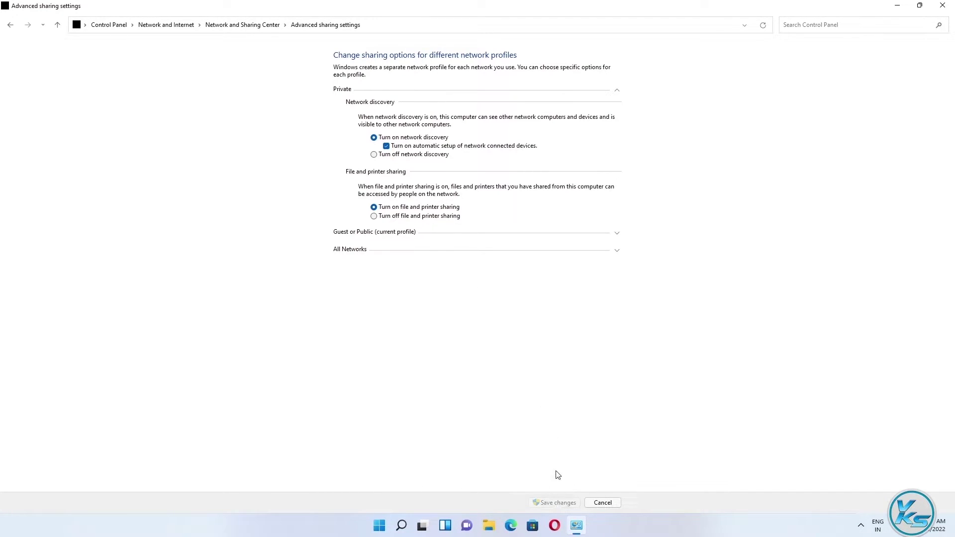
click(616, 234)
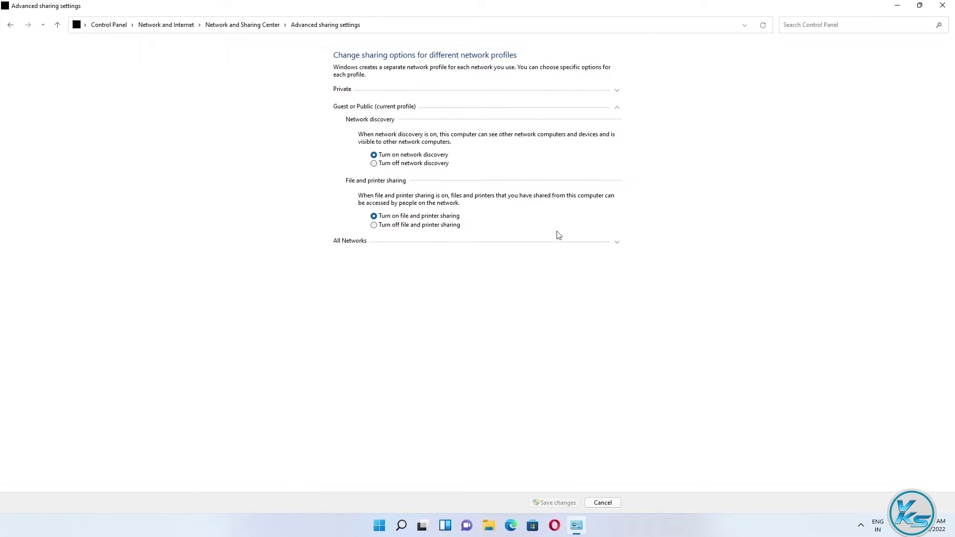
click(615, 244)
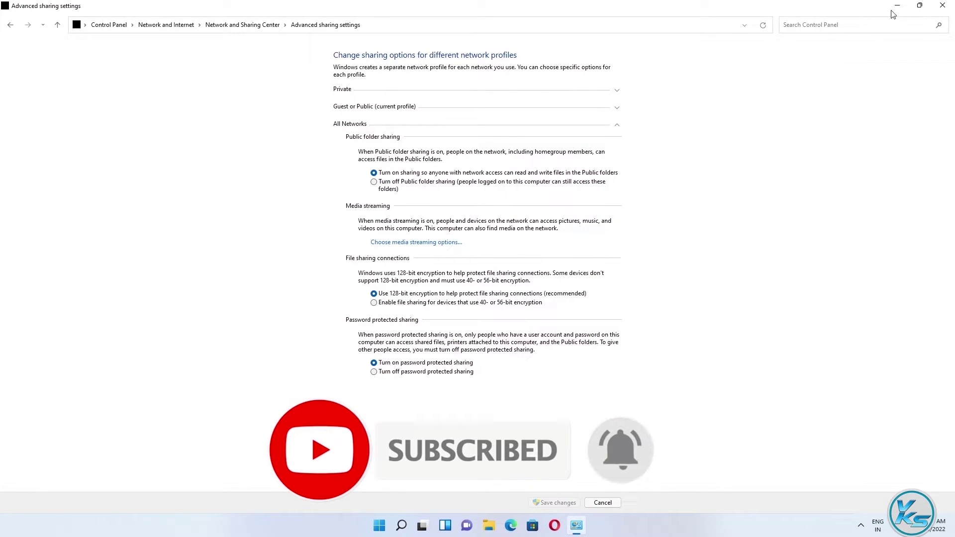
click(942, 6)
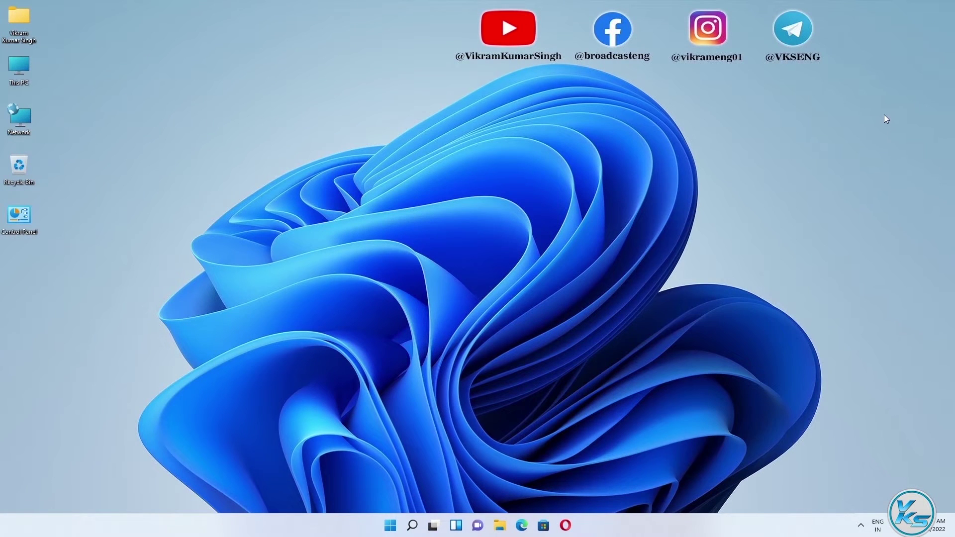
Search Windows for "serv" and open the Services app.
click(411, 525)
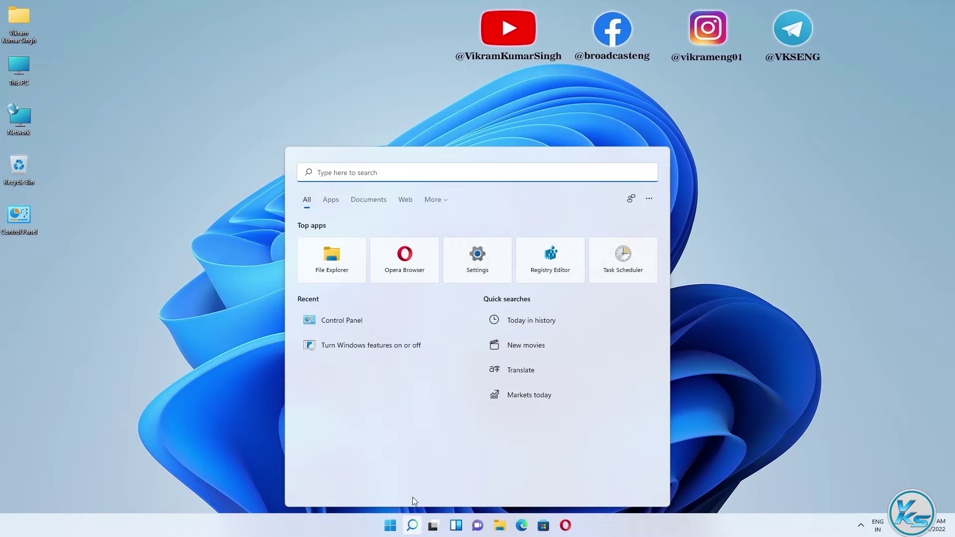
text(serv)
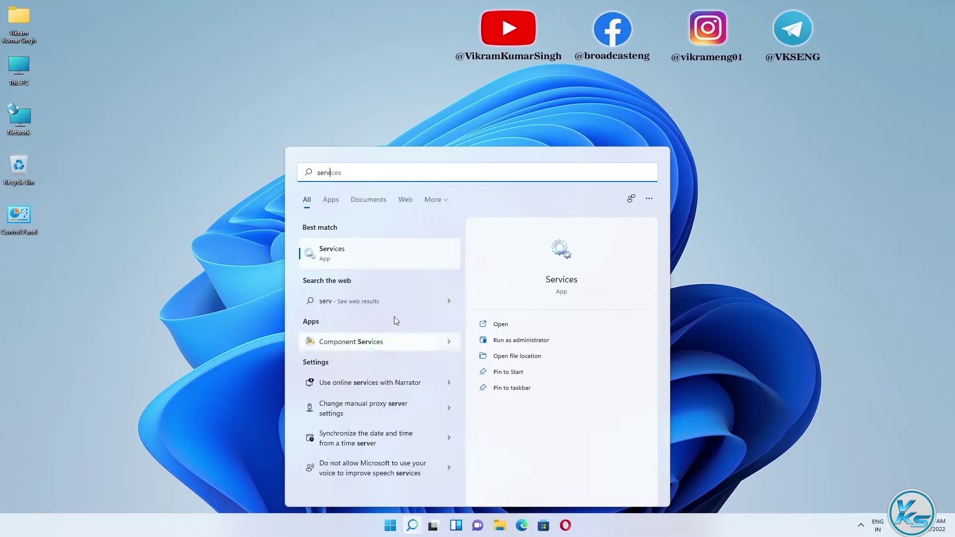
click(370, 254)
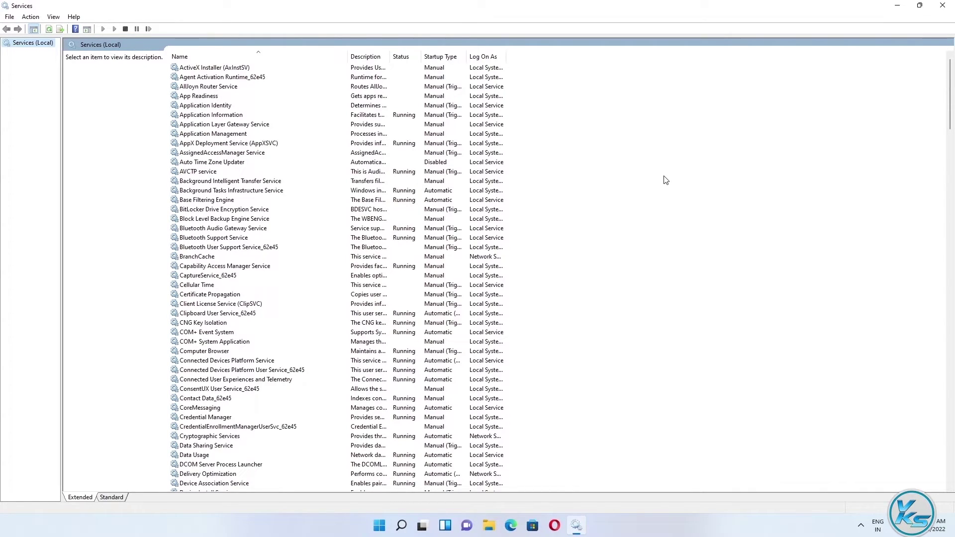
Set the Function Discovery Provider Host service's startup type to Automatic, start the service and apply the changes.
scroll(666, 179, down, 8)
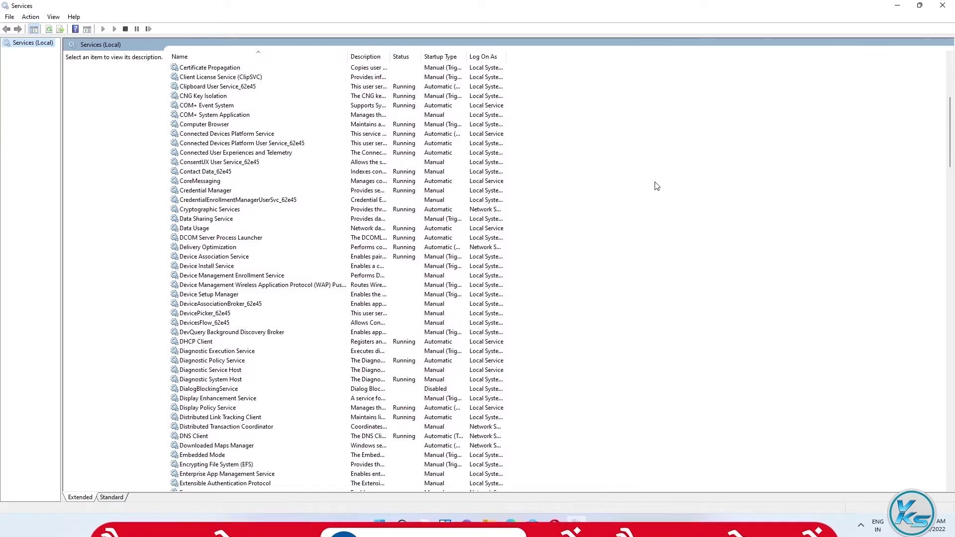
scroll(654, 186, down, 9)
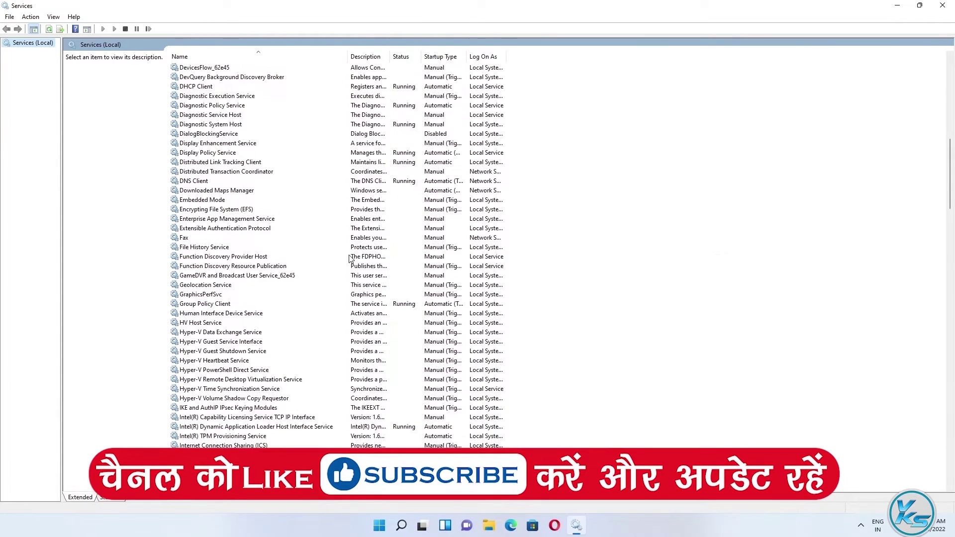
click(241, 258)
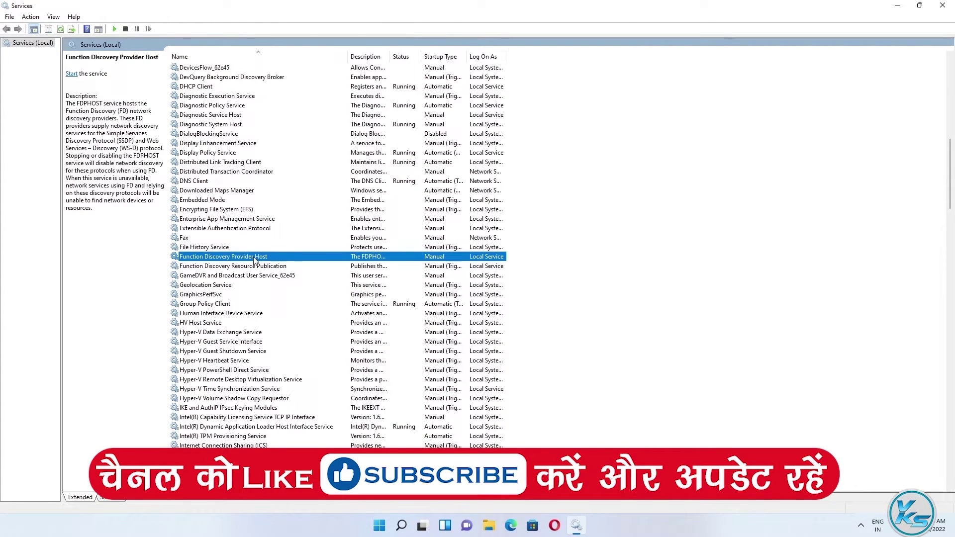
double_click(254, 260)
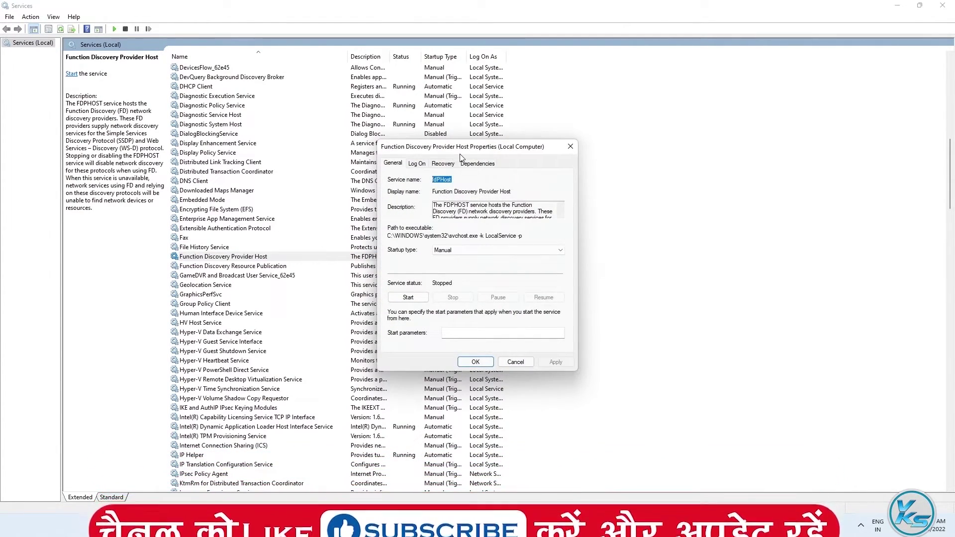
drag(462, 152, 502, 140)
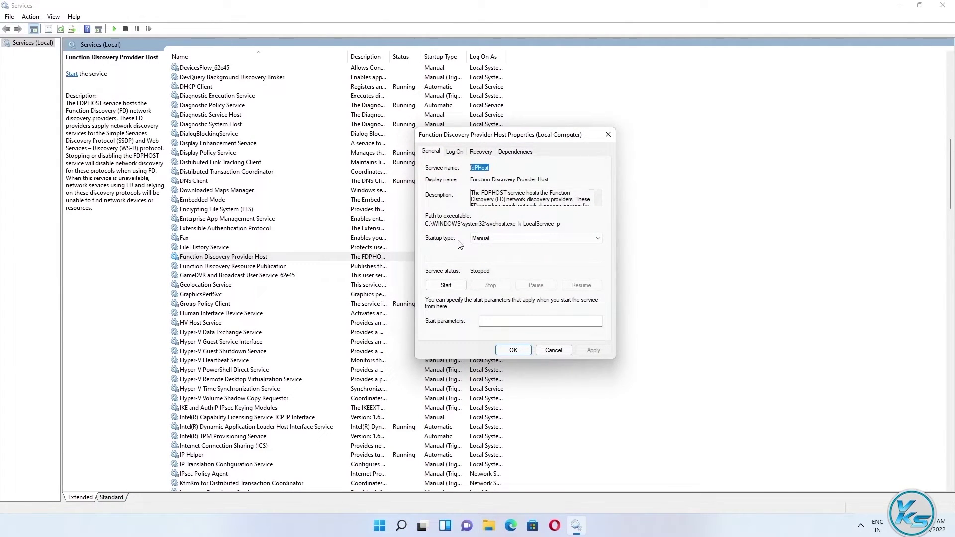
click(506, 240)
click(442, 288)
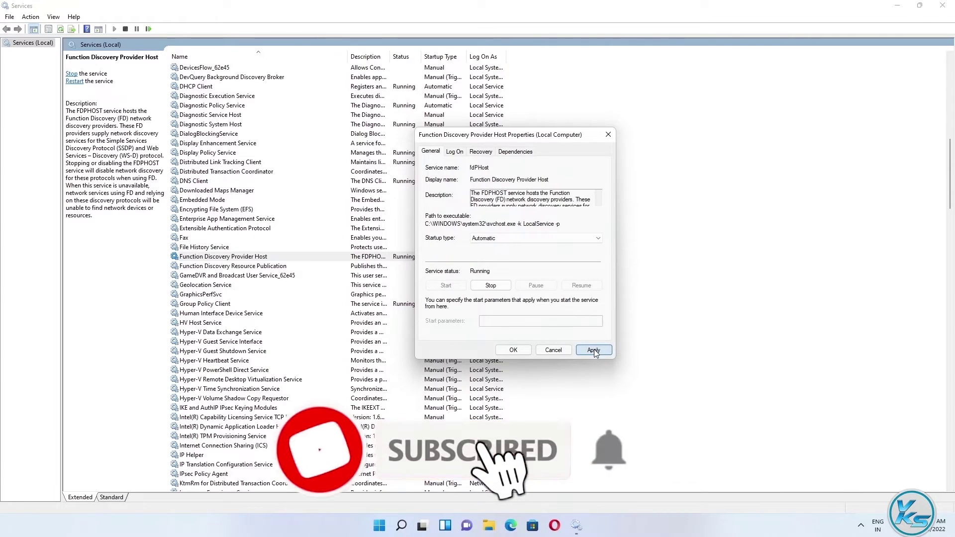
click(514, 349)
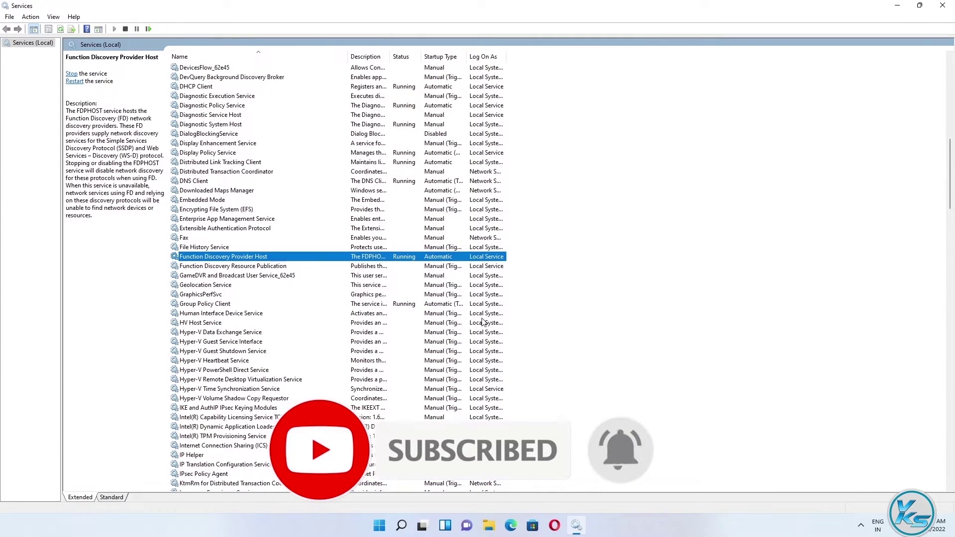
Set the Function Discovery Resource Publication service to Automatic startup, start it and apply the changes.
double_click(239, 267)
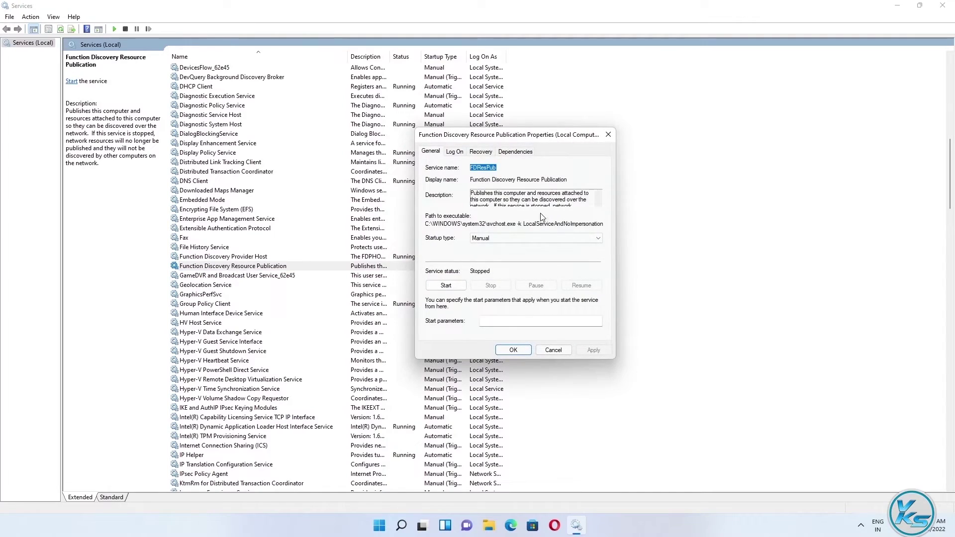
click(493, 238)
click(495, 254)
click(459, 287)
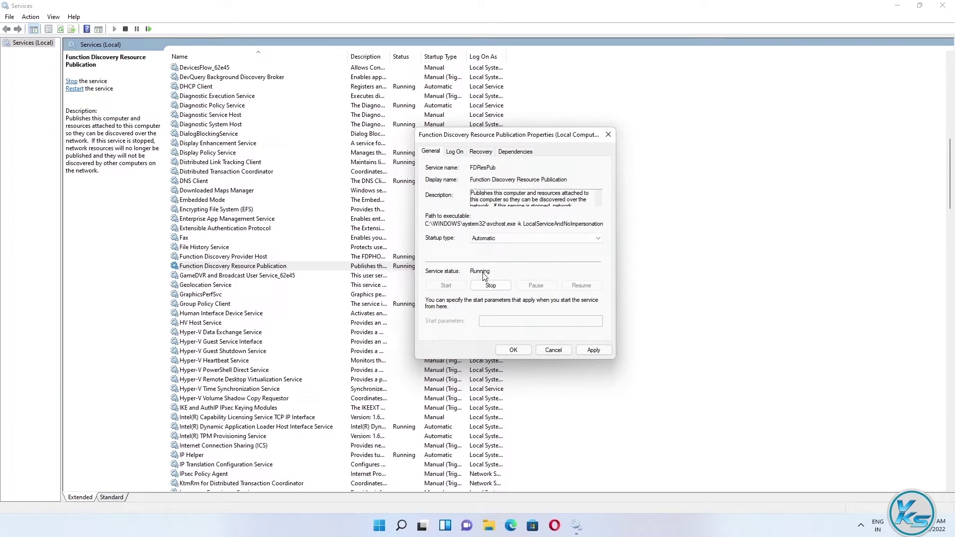
click(593, 351)
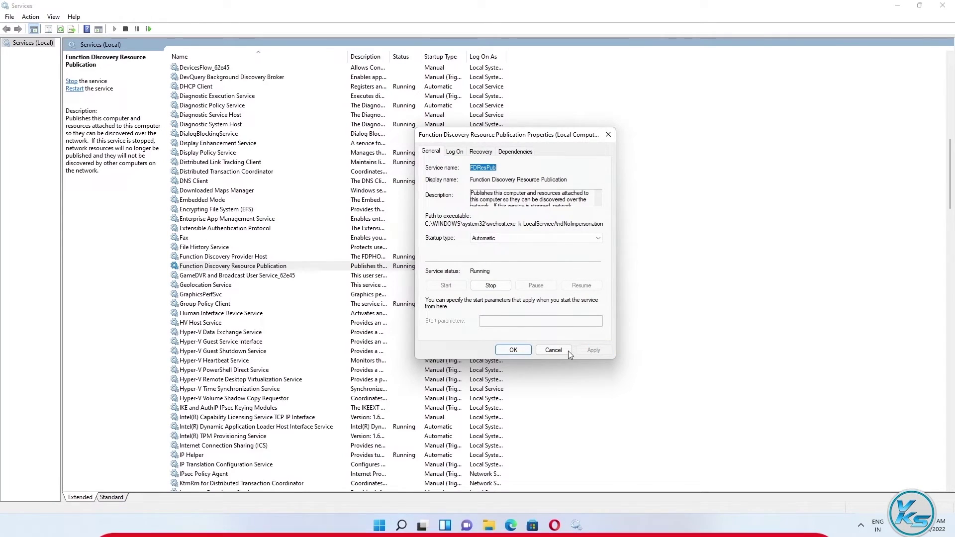
click(513, 350)
Set the SSDP Discovery service's startup type to Automatic, start the service and apply the changes.
scroll(522, 315, down, 18)
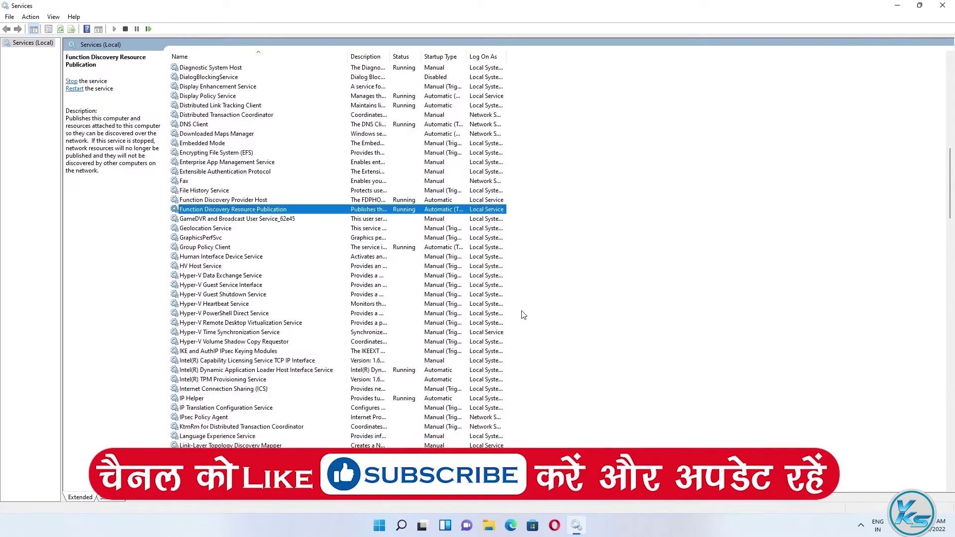
scroll(523, 315, down, 11)
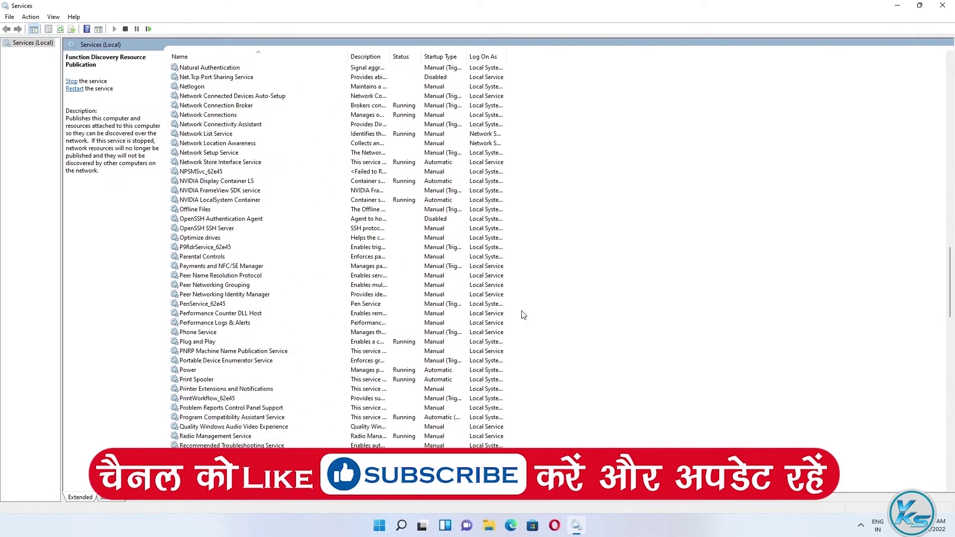
scroll(523, 315, down, 7)
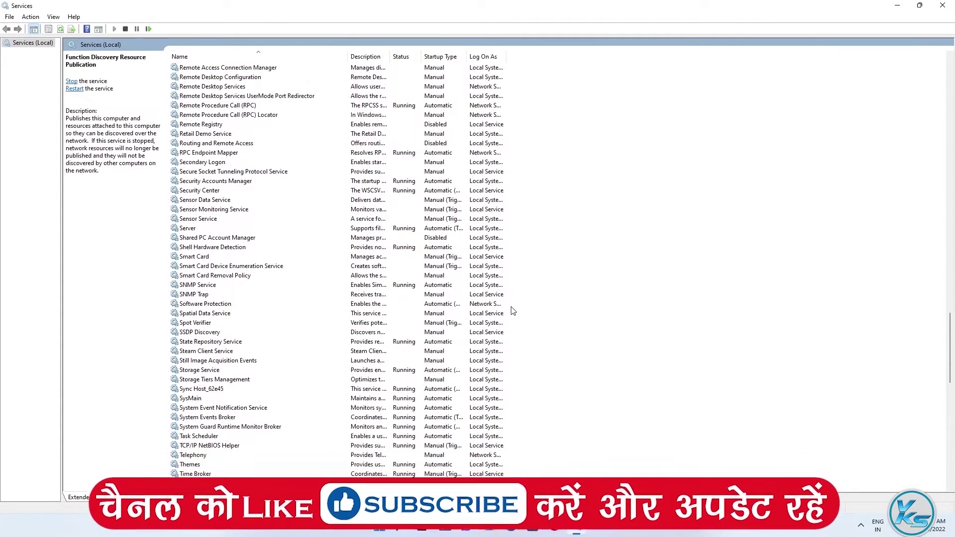
click(197, 333)
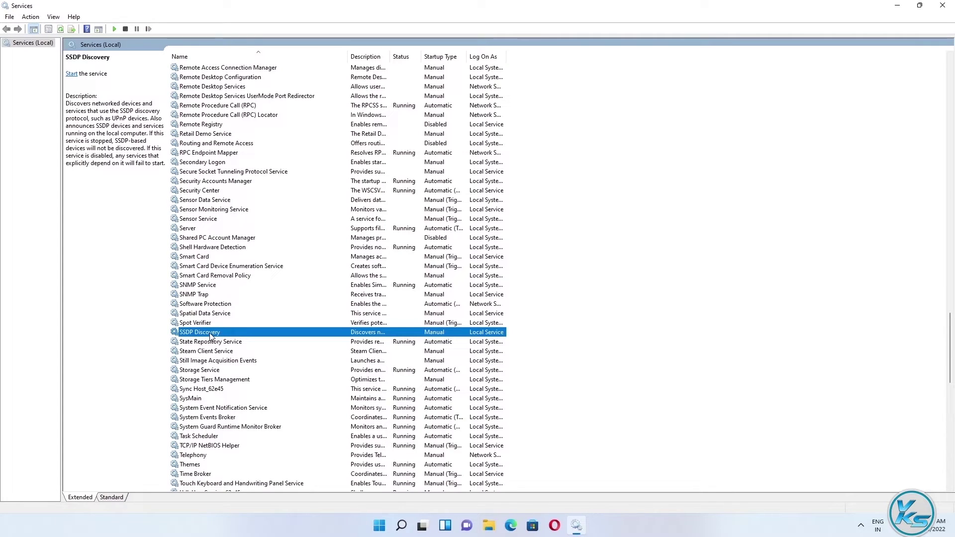
double_click(214, 333)
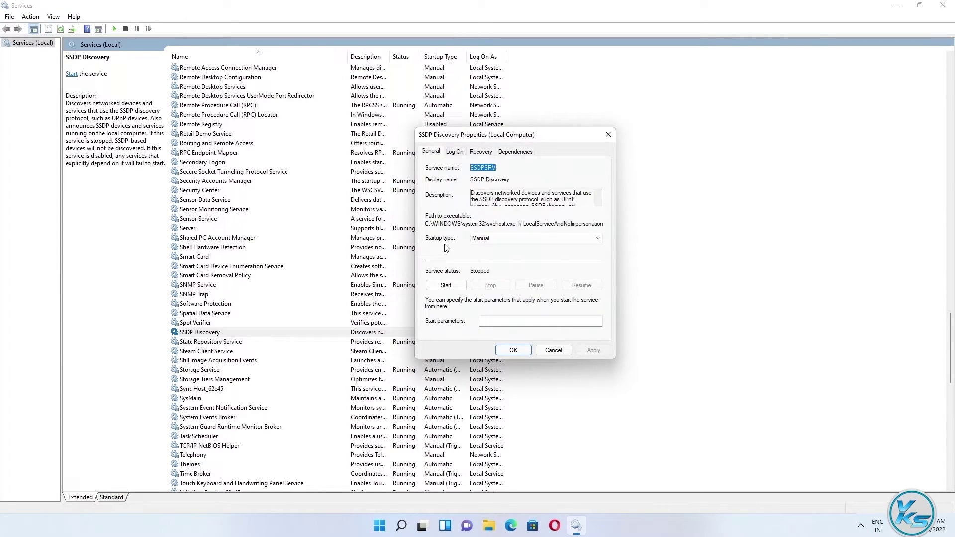
click(495, 241)
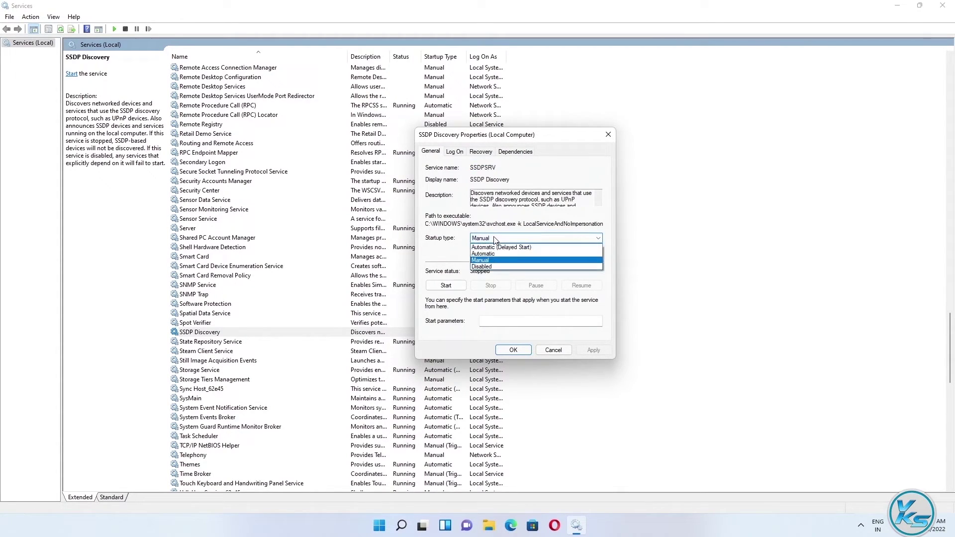
click(487, 254)
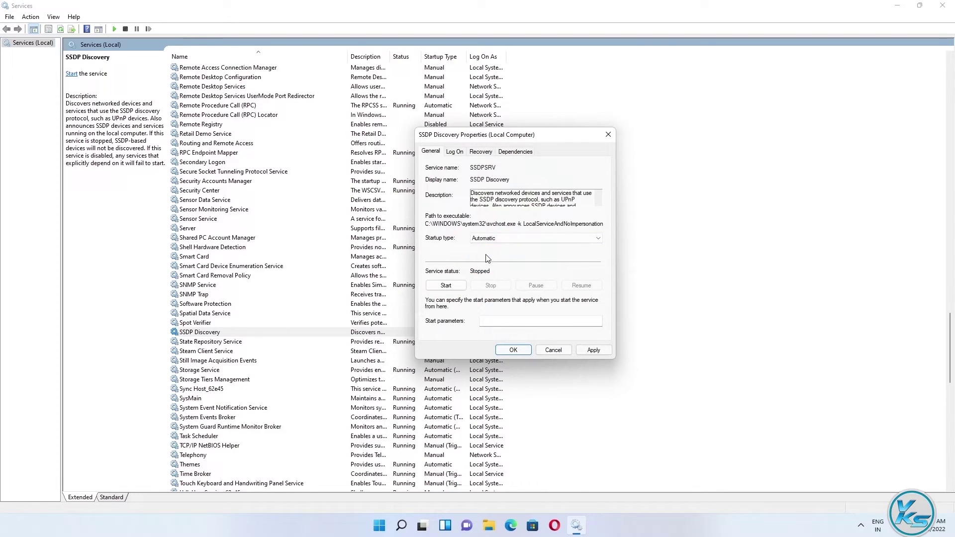
click(447, 287)
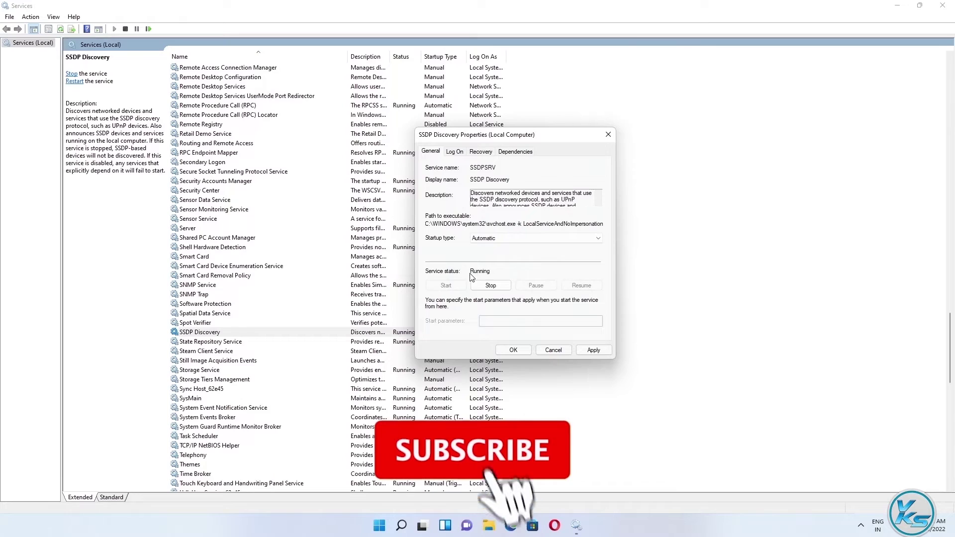
click(593, 351)
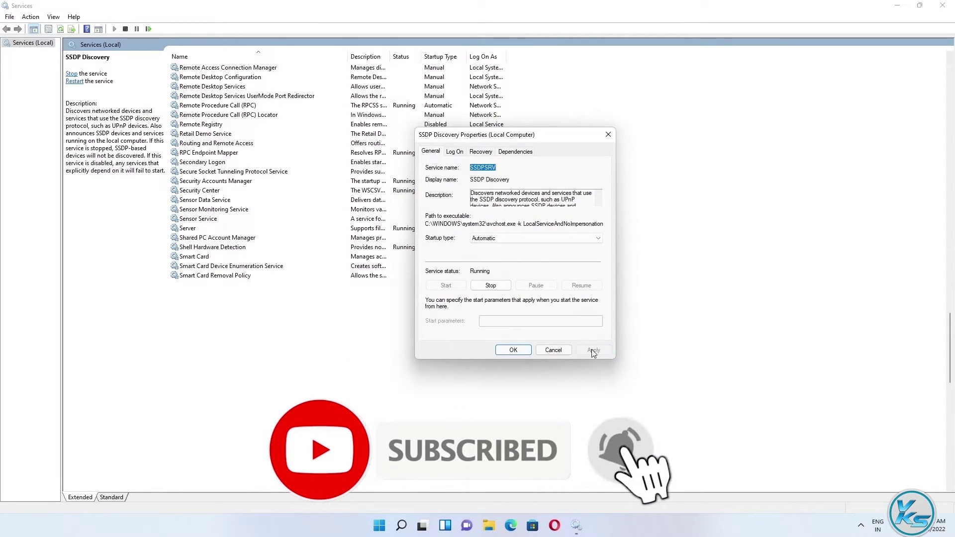
click(511, 351)
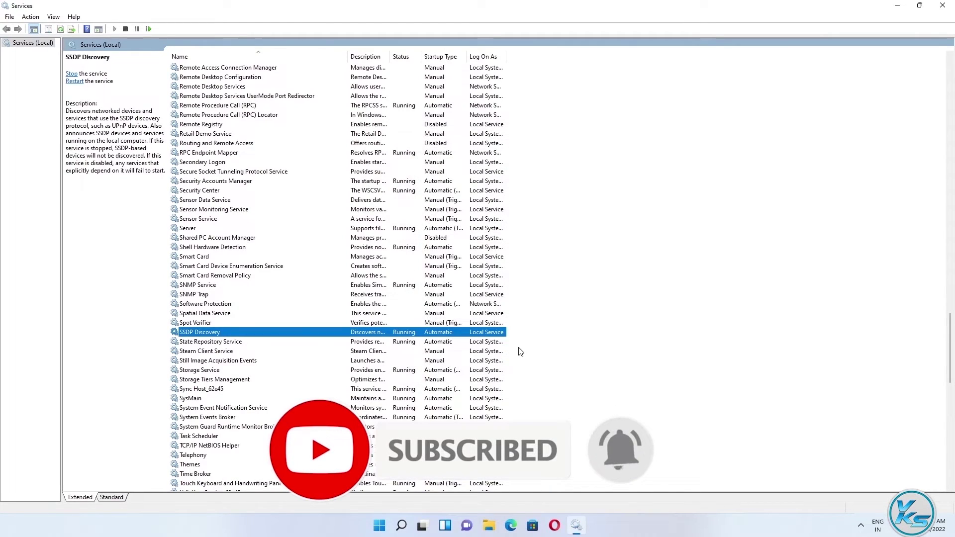
Set the UPnP Device Host service to Automatic startup, start it and apply the changes.
scroll(520, 351, down, 5)
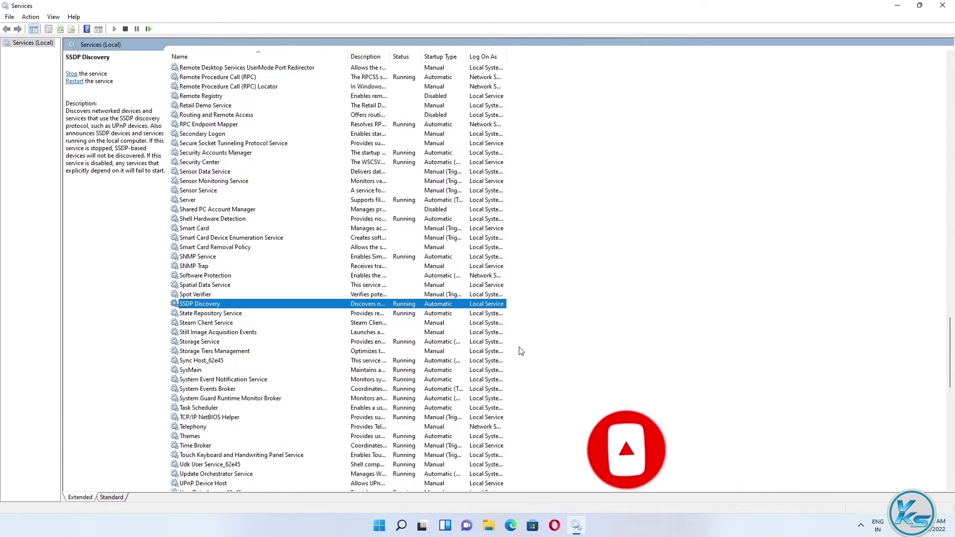
scroll(520, 351, down, 2)
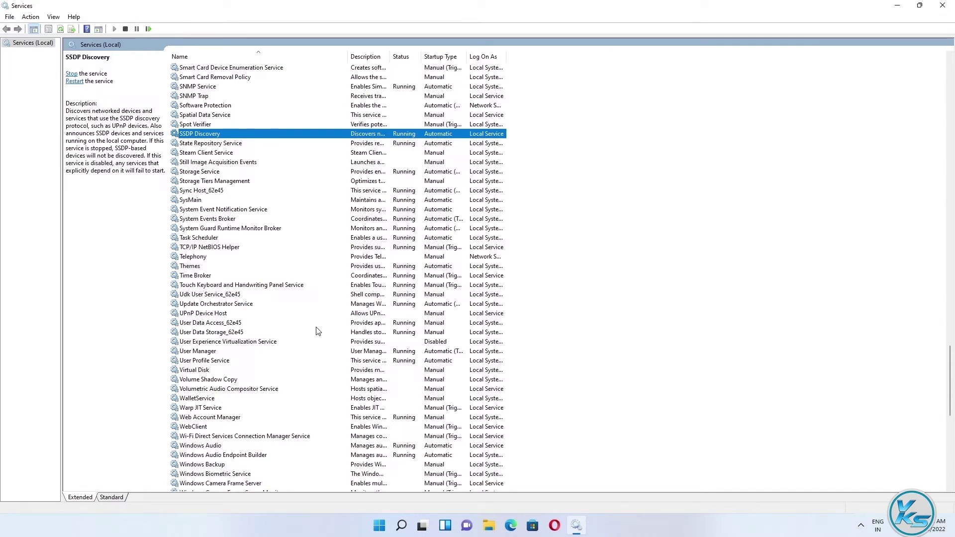
click(219, 317)
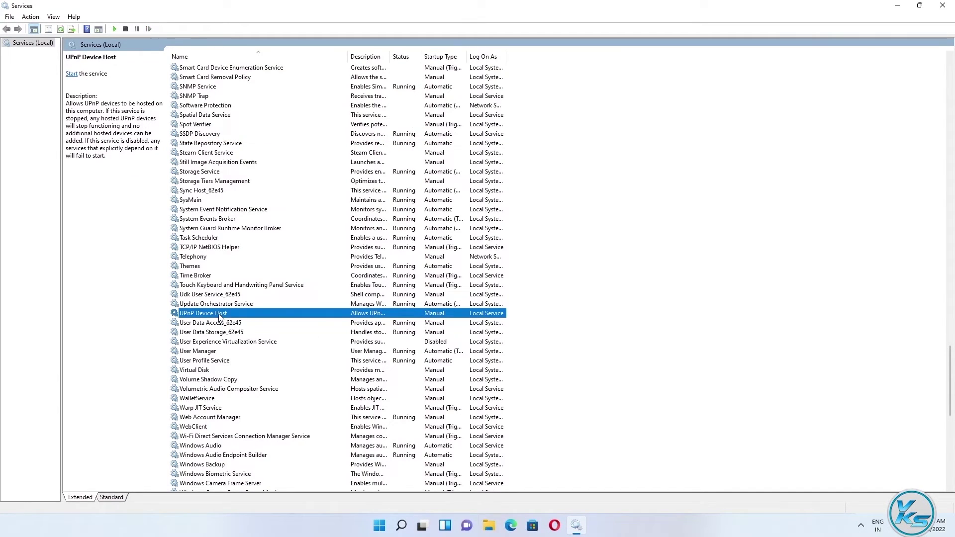
double_click(219, 317)
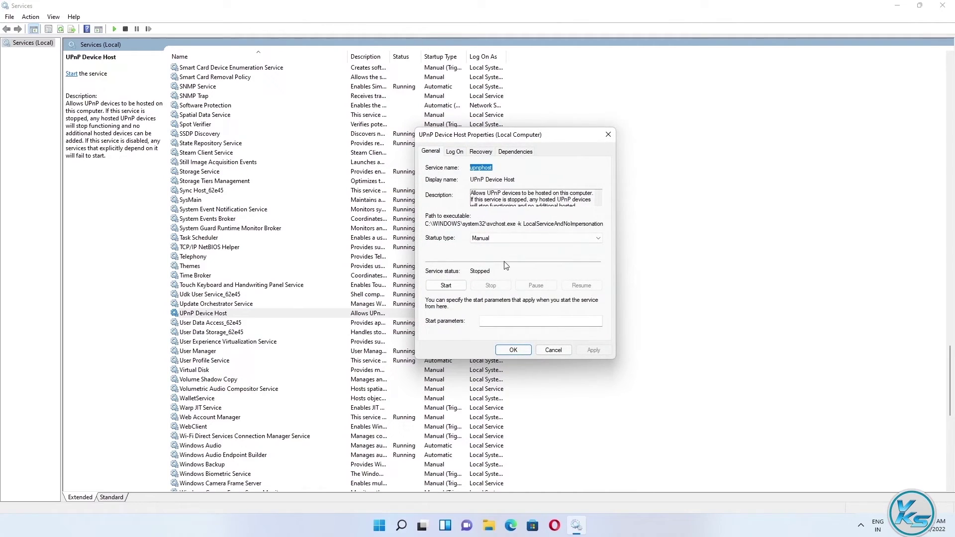
click(521, 239)
click(497, 253)
click(448, 286)
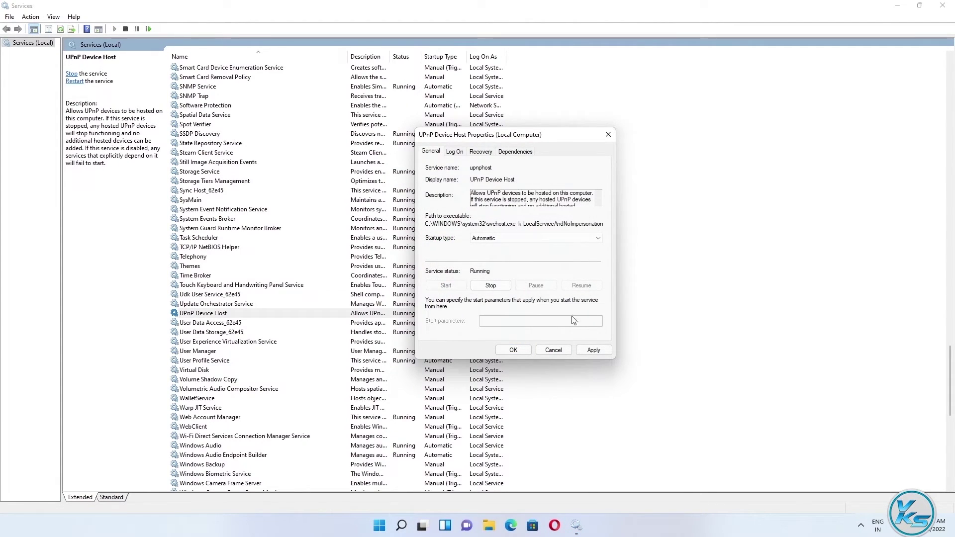
click(592, 350)
click(513, 350)
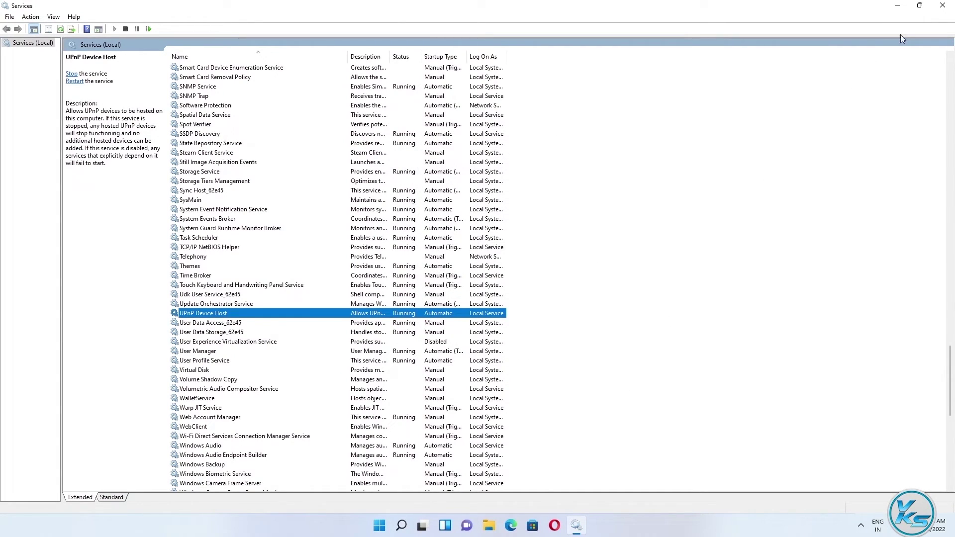
Close the Services window and restart the computer.
click(942, 5)
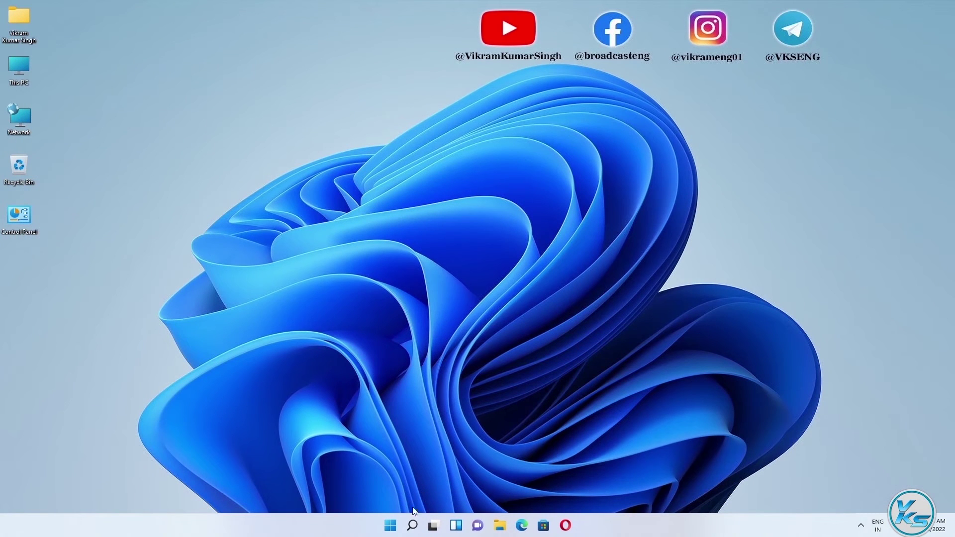
right_click(390, 530)
mouse_move(405, 485)
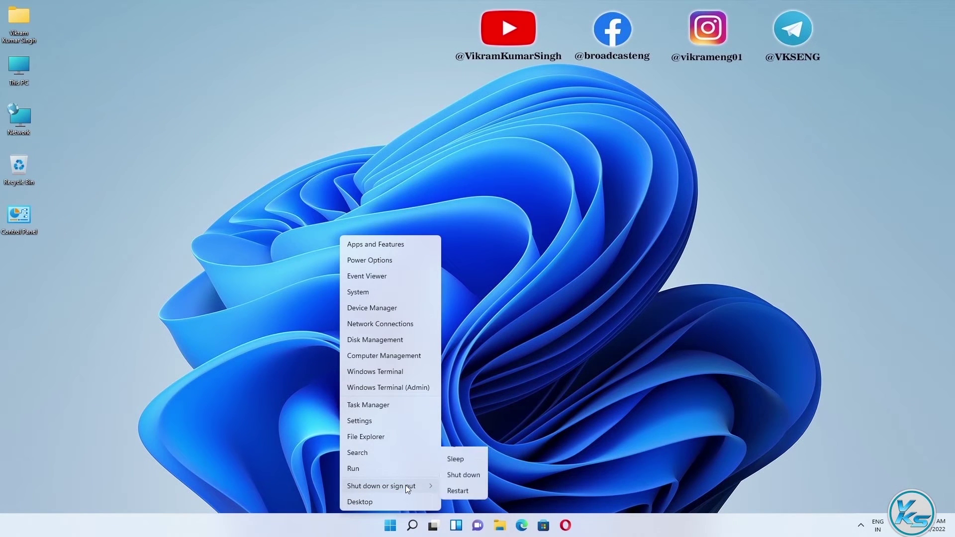
click(455, 505)
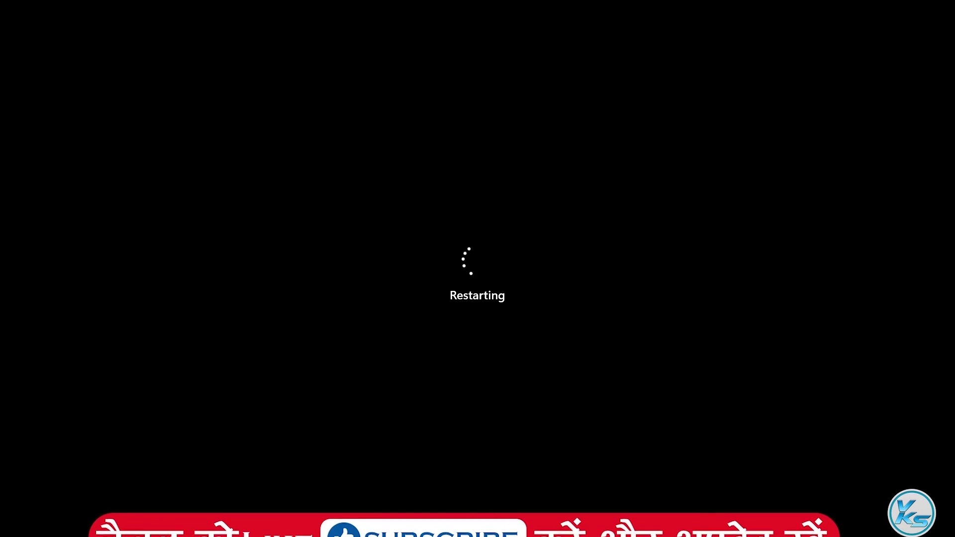